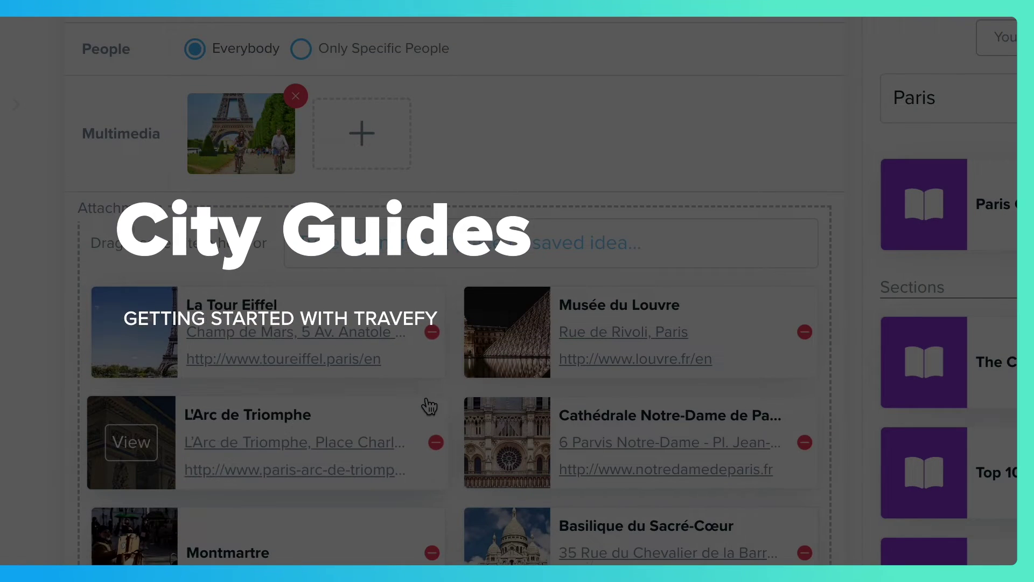
scroll(429, 405, down, 2)
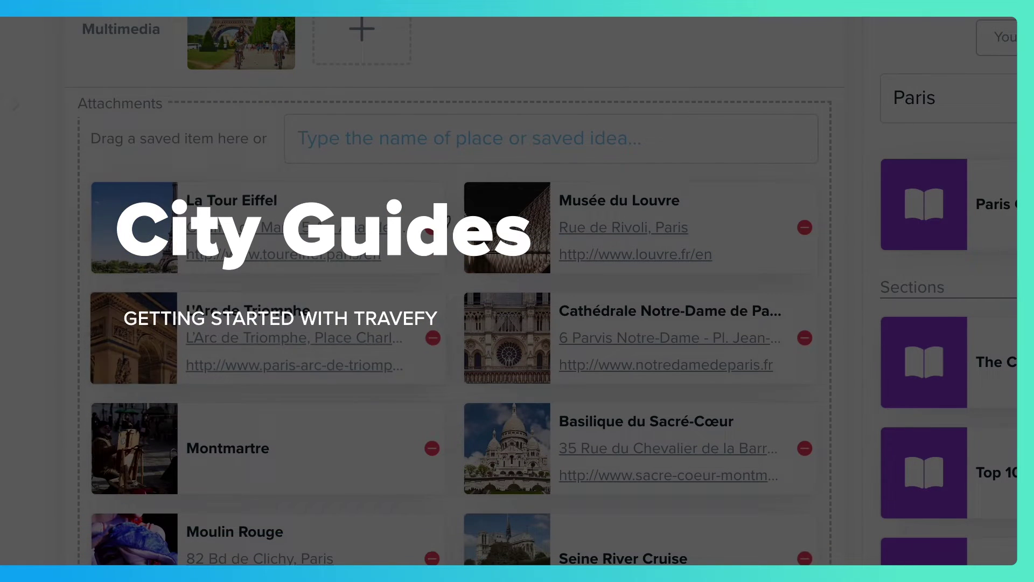
scroll(608, 440, down, 5)
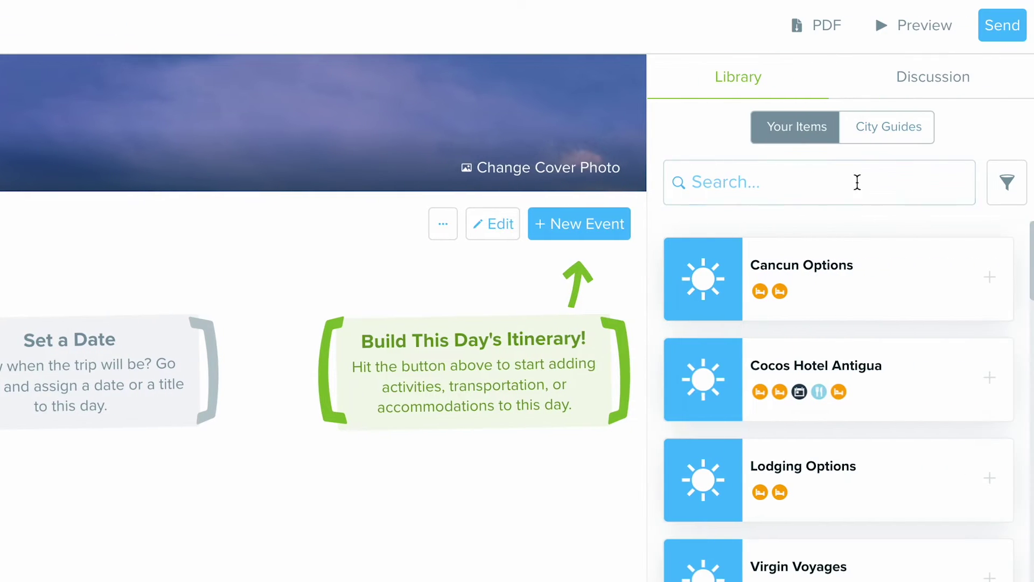
Open the Library's City Guides tab and search for the city Paris
click(937, 185)
click(775, 126)
click(919, 135)
click(704, 191)
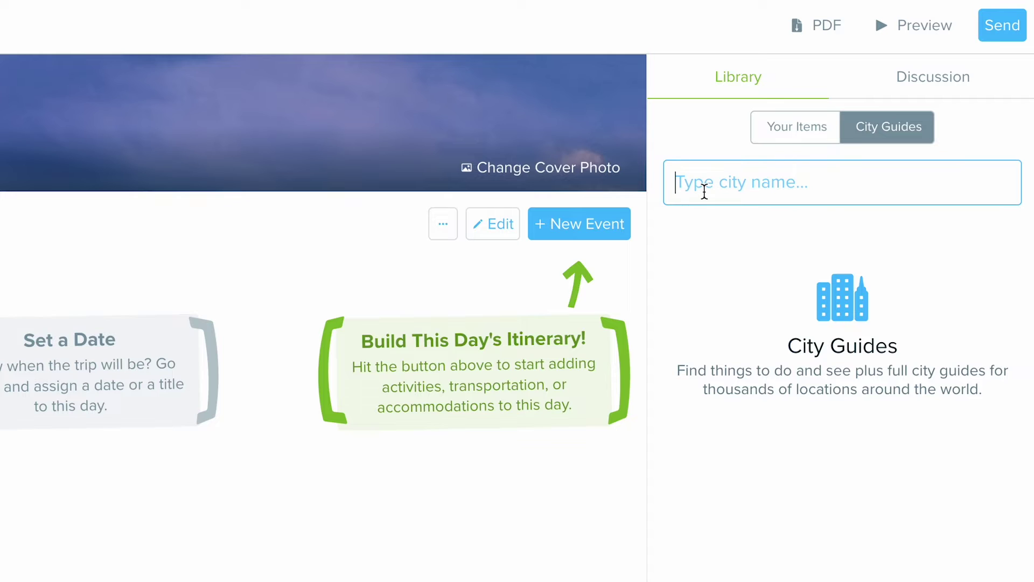
text(Pari)
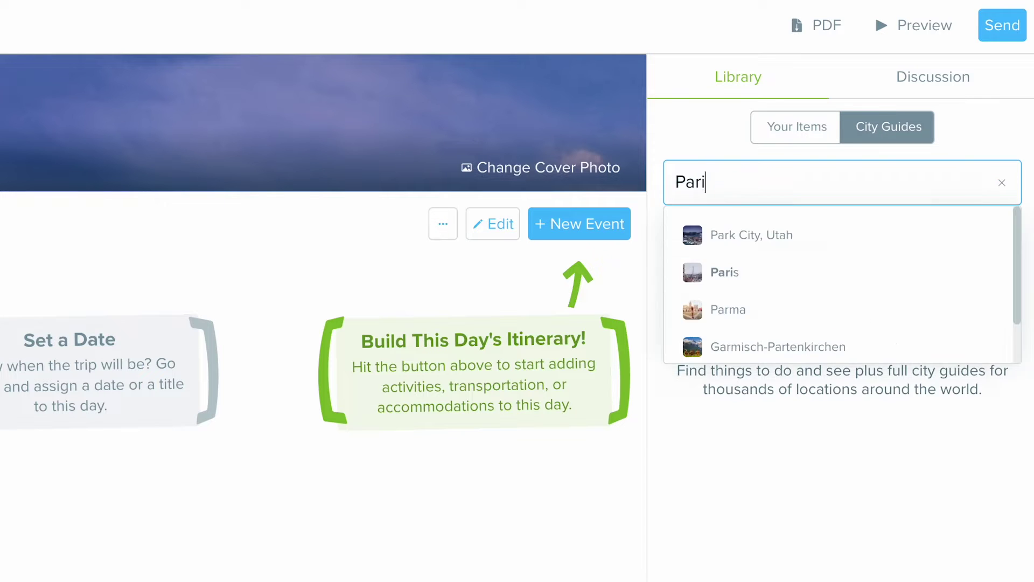
text(s)
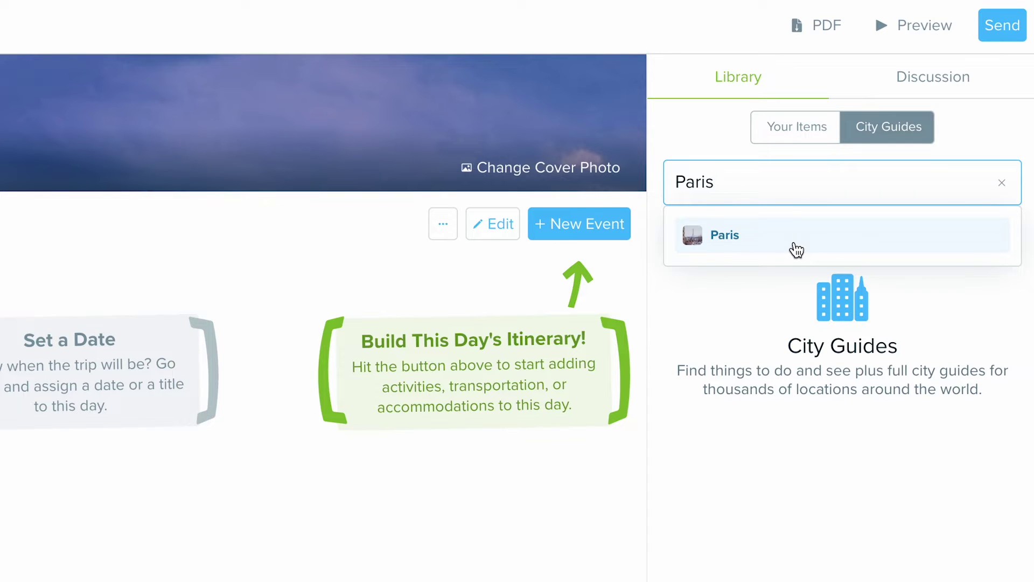
Load the Paris city guide, briefly drag L'Arc de Triomphe, then add the whole guide to Day 1
click(796, 249)
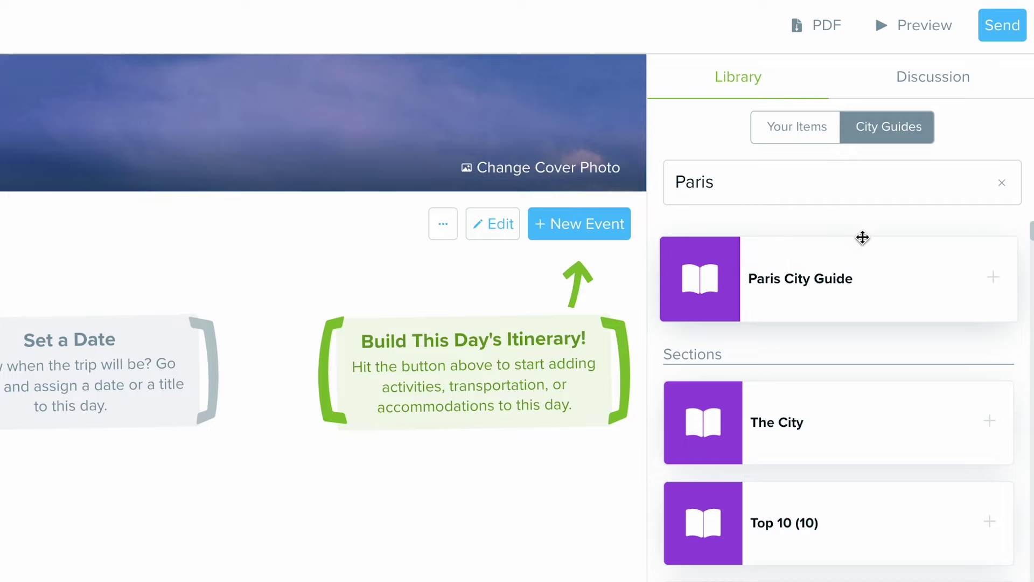
scroll(847, 382, down, 3)
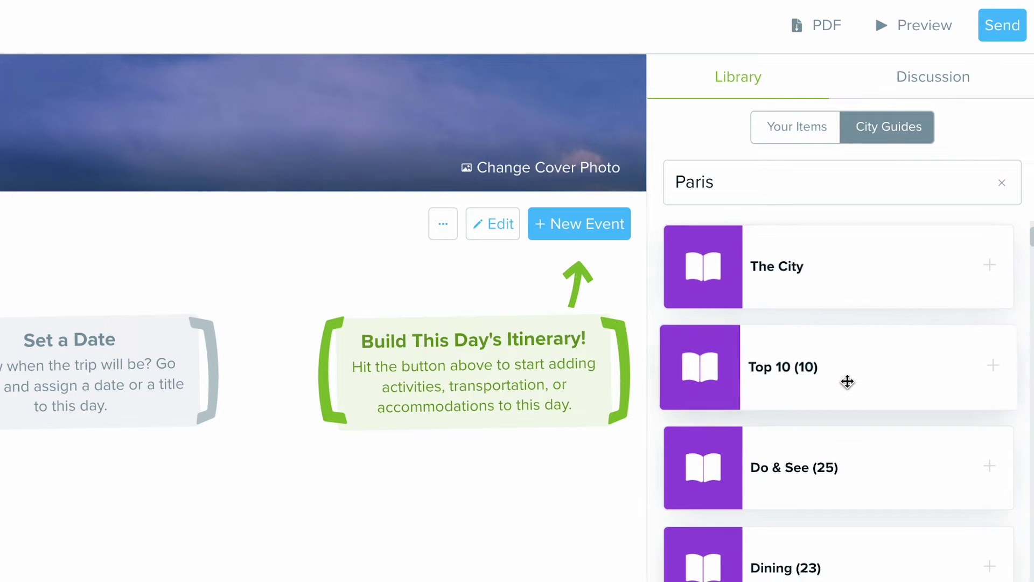
scroll(847, 381, down, 3)
scroll(848, 382, down, 3)
scroll(847, 381, down, 3)
scroll(848, 382, down, 2)
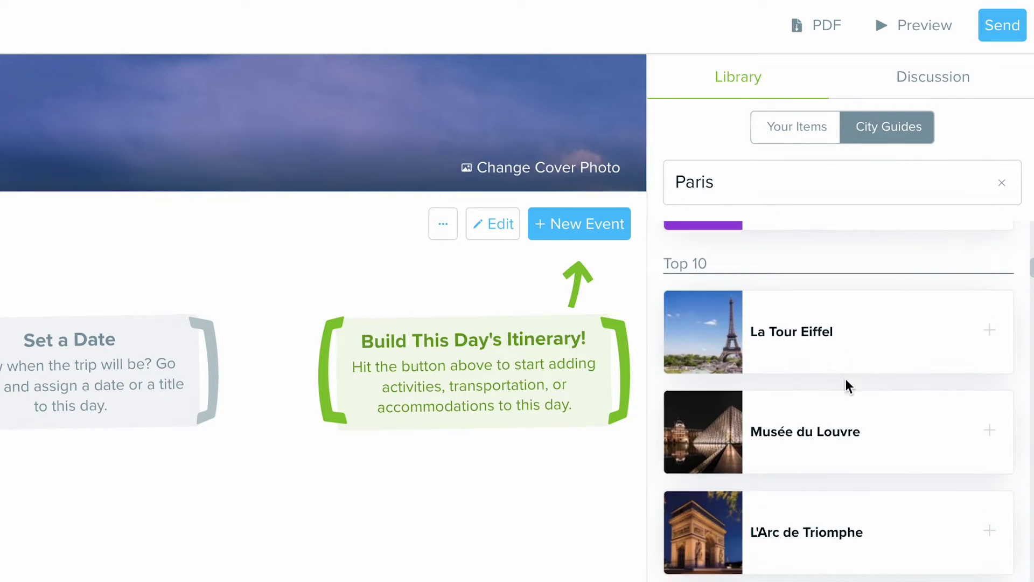
scroll(847, 382, down, 2)
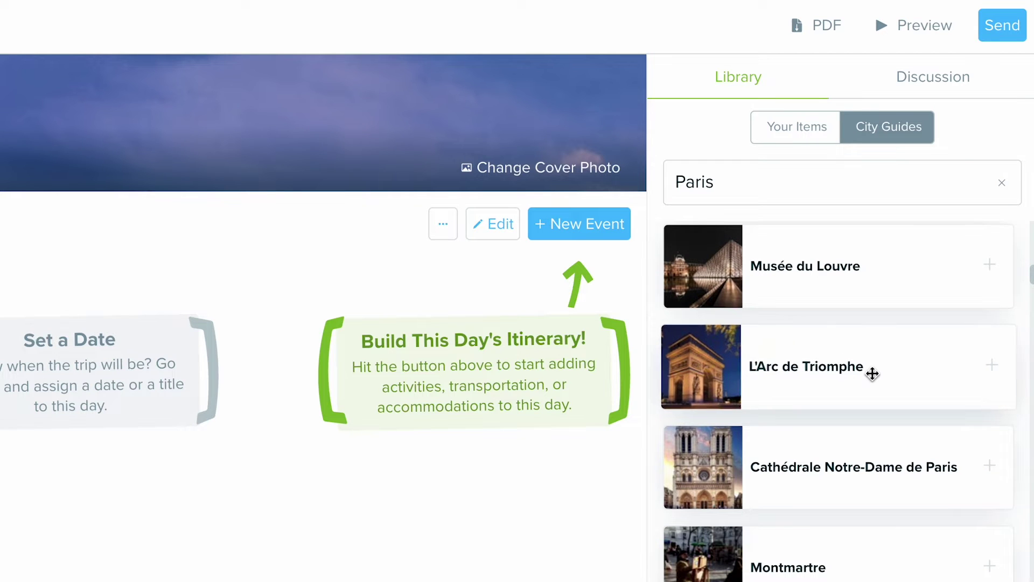
drag(871, 372, 730, 344)
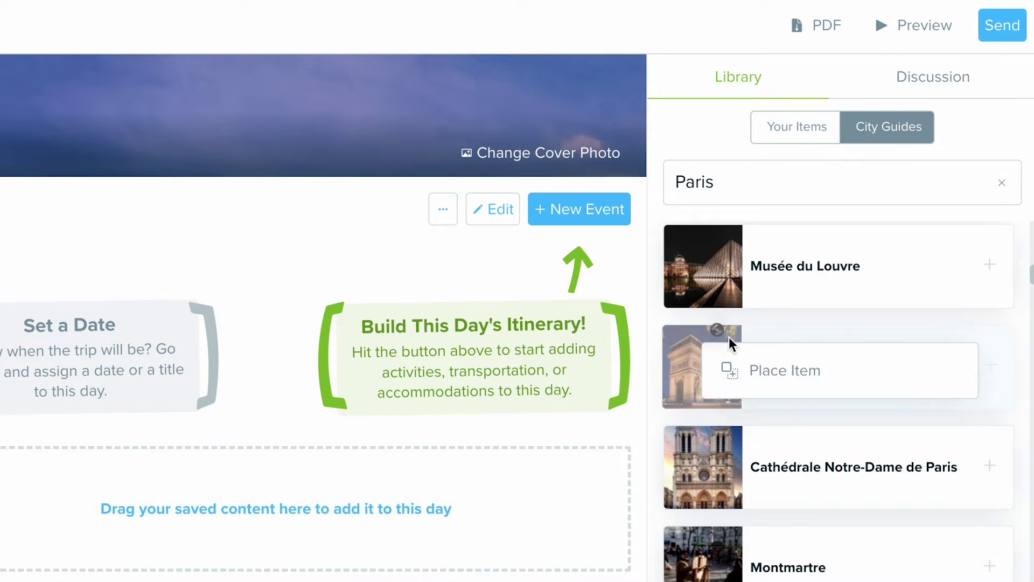
drag(729, 343, 935, 293)
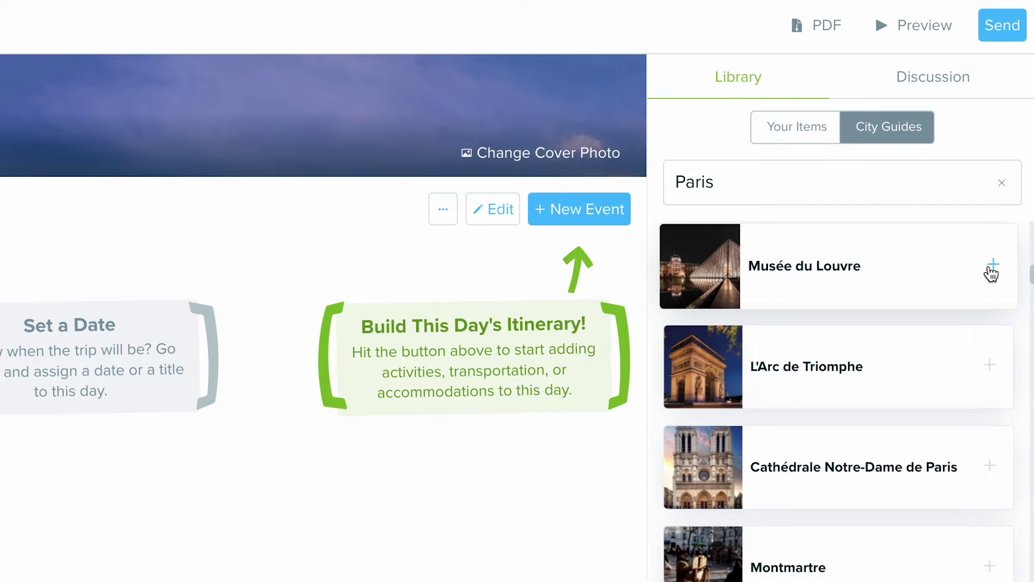
scroll(886, 287, up, 8)
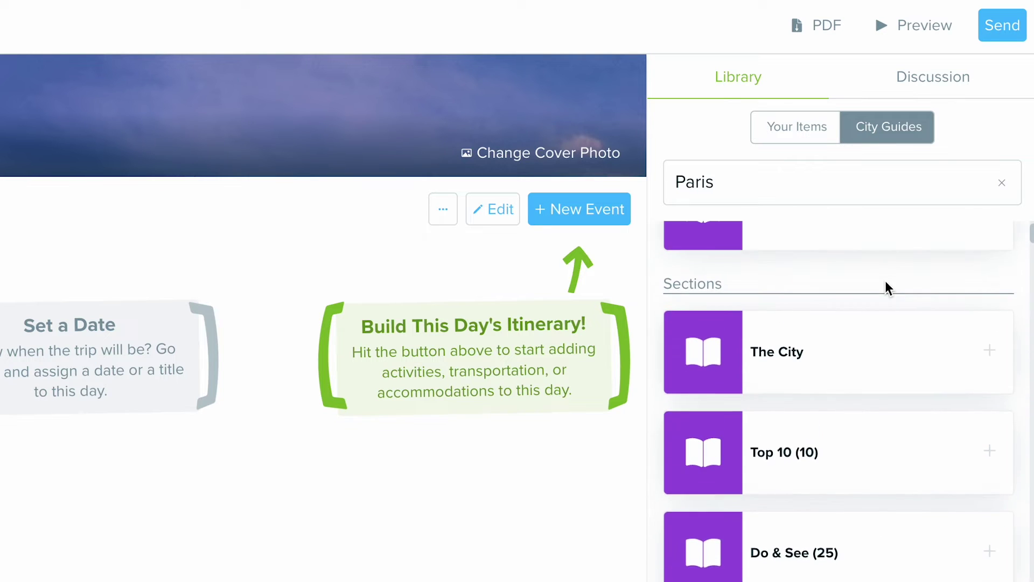
scroll(886, 287, up, 2)
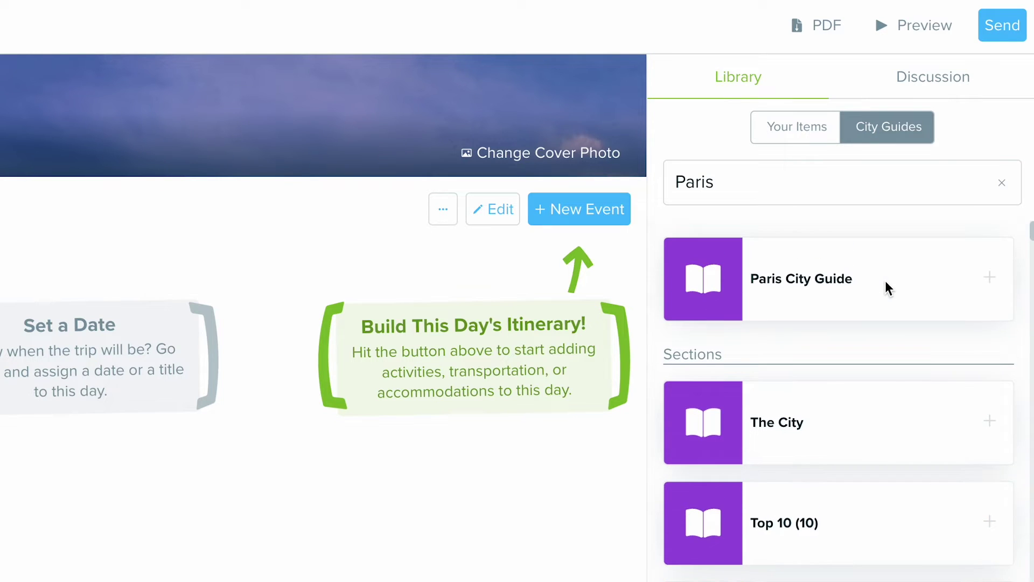
click(999, 279)
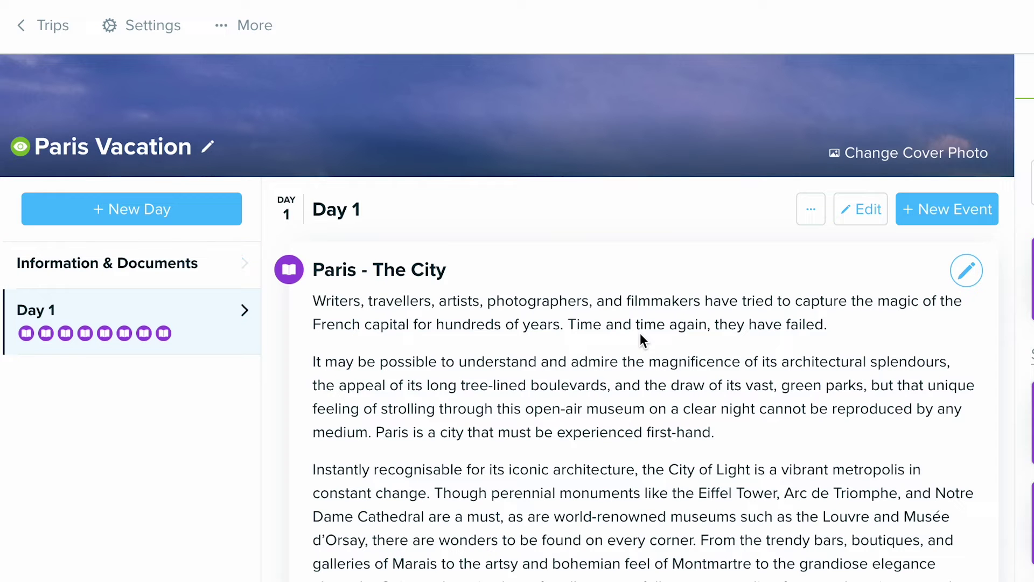
scroll(876, 336, down, 3)
scroll(876, 337, down, 2)
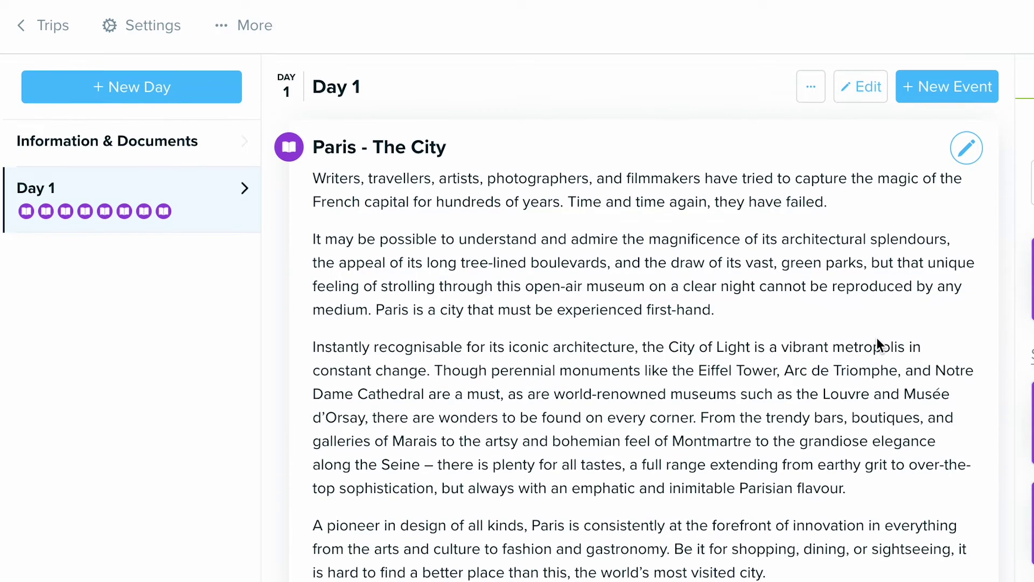
scroll(876, 336, down, 1)
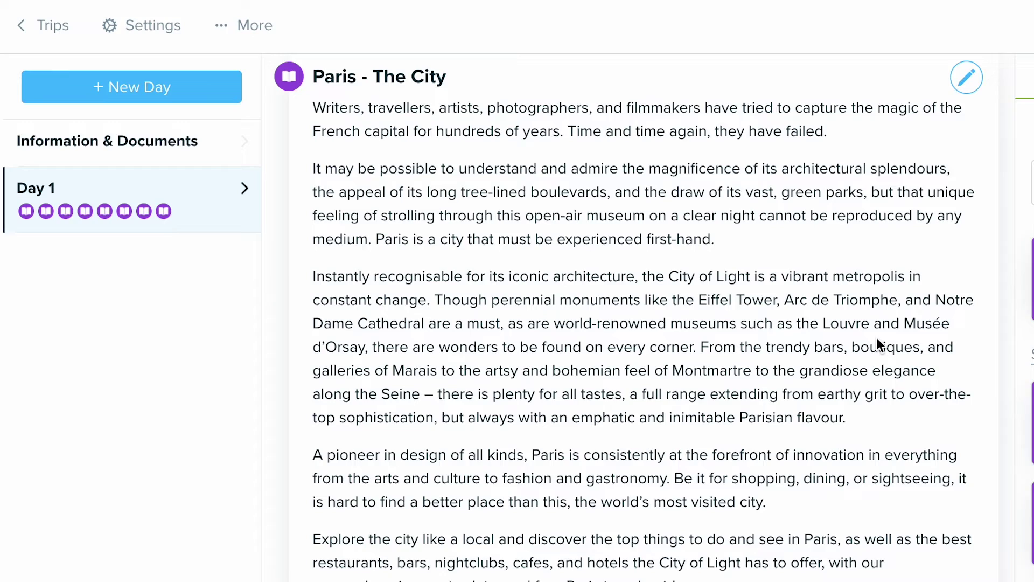
scroll(877, 337, down, 2)
scroll(876, 337, down, 5)
scroll(876, 337, down, 3)
scroll(877, 337, down, 4)
scroll(879, 346, down, 3)
scroll(878, 346, down, 3)
scroll(878, 345, down, 2)
scroll(877, 346, down, 2)
scroll(878, 346, down, 1)
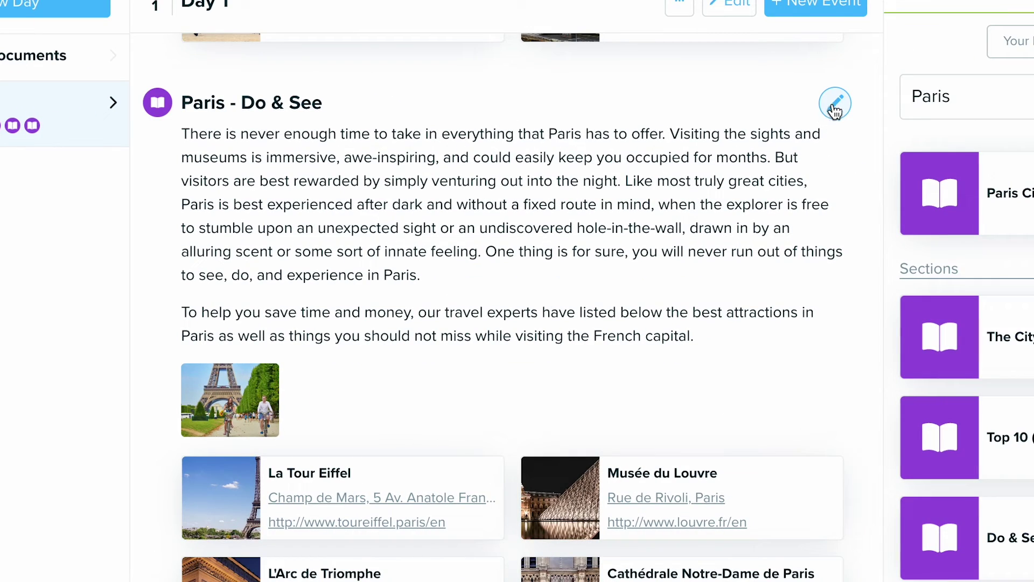
Open the 'Paris - Do & See' entry on Day 1 for editing
click(835, 108)
scroll(453, 248, down, 1)
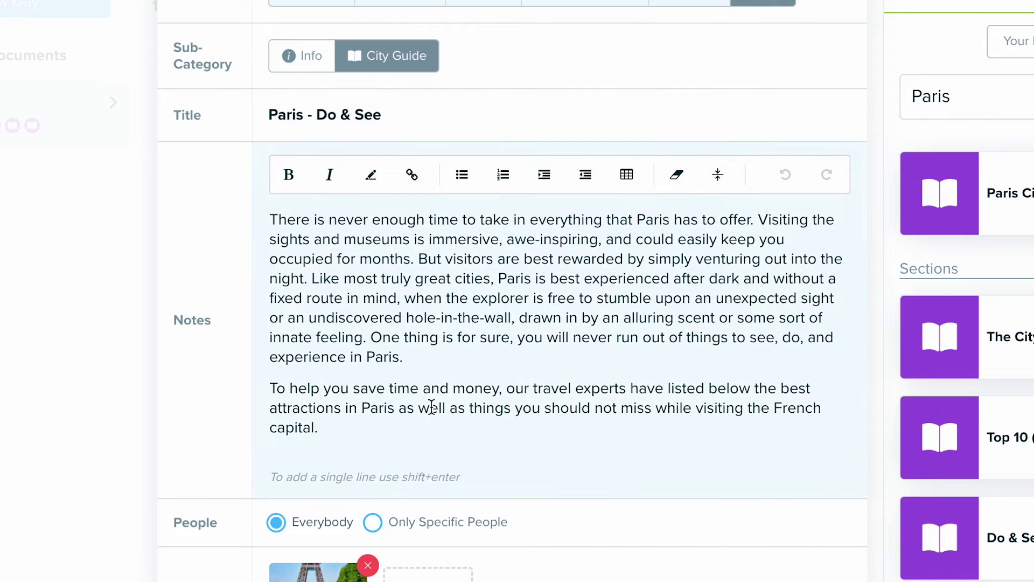
scroll(431, 408, down, 3)
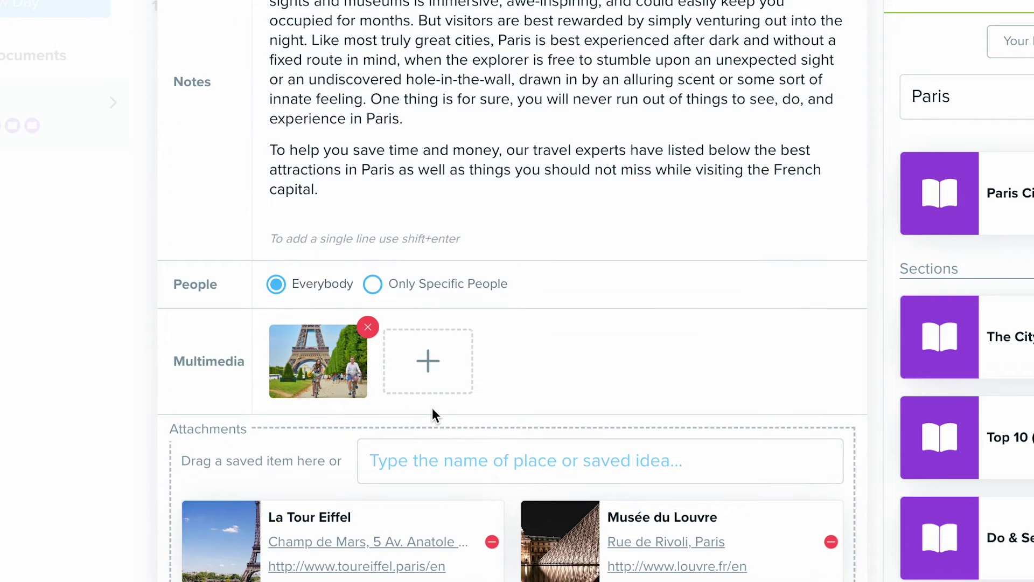
scroll(487, 369, down, 3)
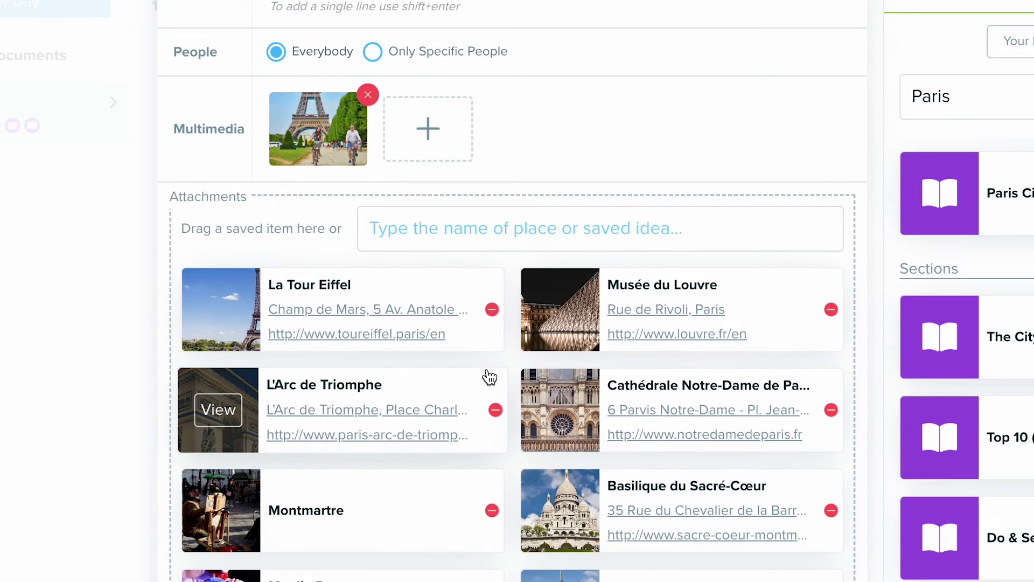
scroll(488, 377, down, 1)
scroll(489, 377, down, 1)
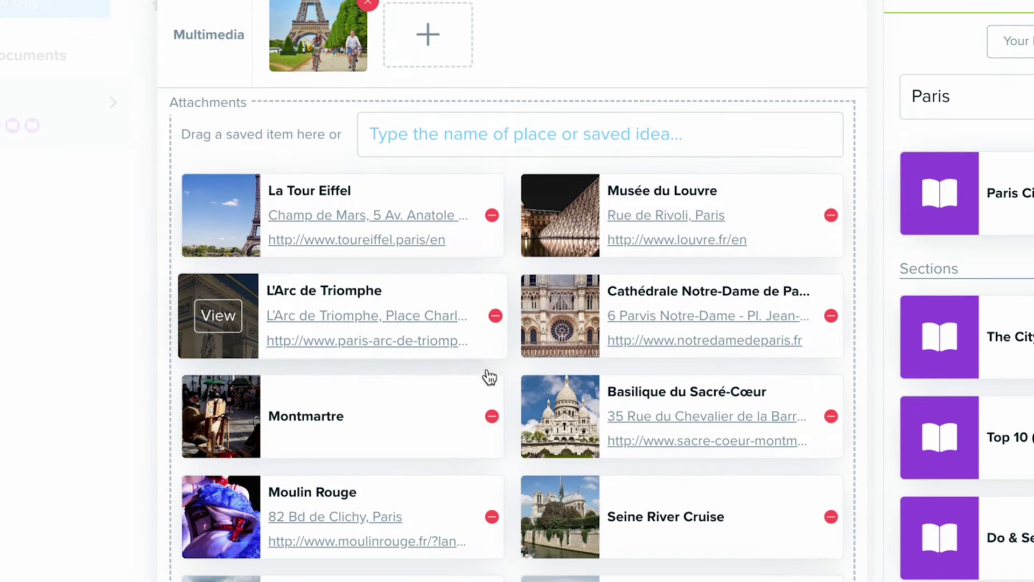
scroll(653, 408, down, 2)
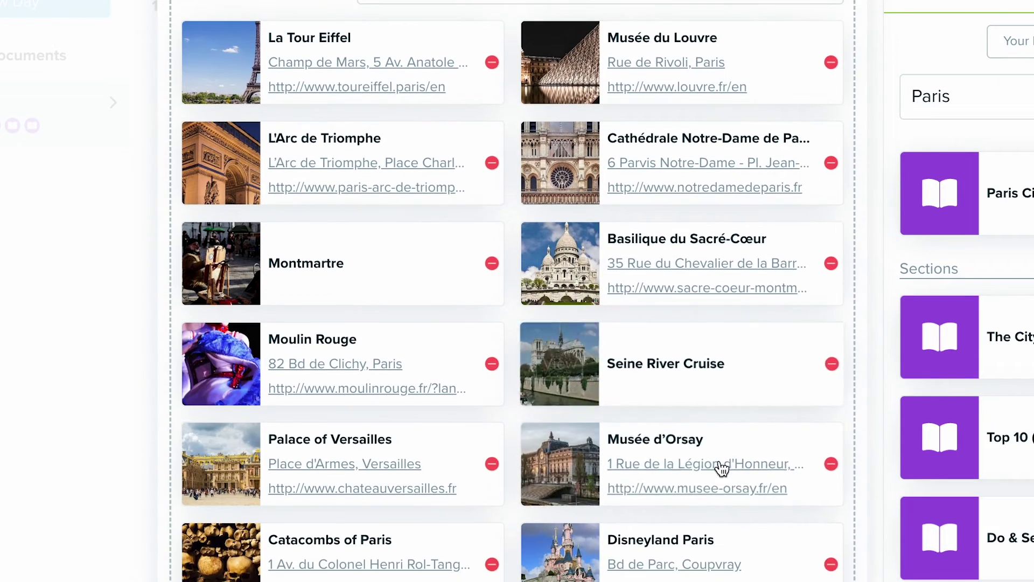
Remove the Musée d'Orsay attachment, finish editing, and view Hôtel du Nord's details
click(836, 467)
scroll(673, 486, down, 3)
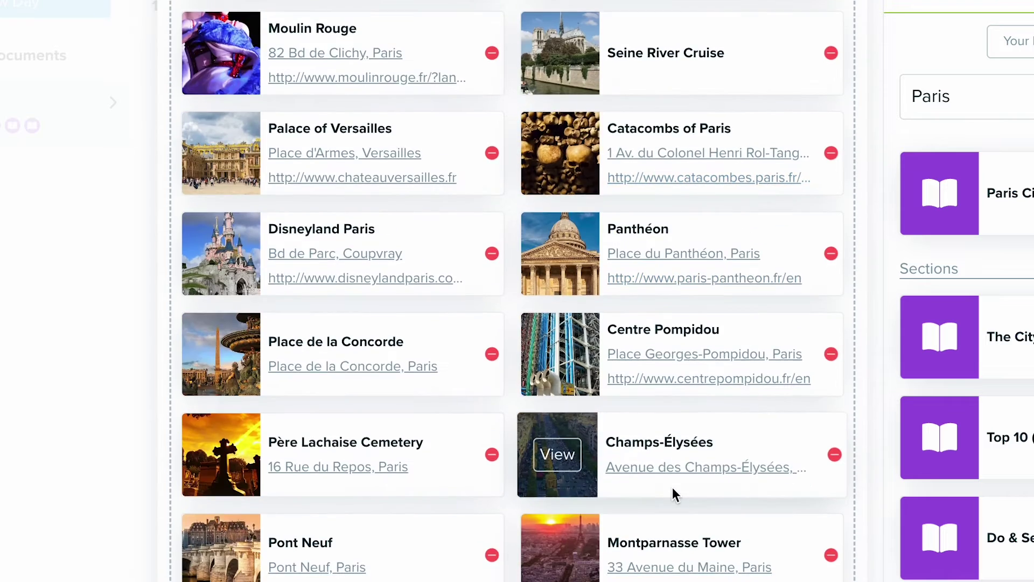
scroll(672, 488, down, 2)
scroll(673, 487, down, 2)
click(802, 520)
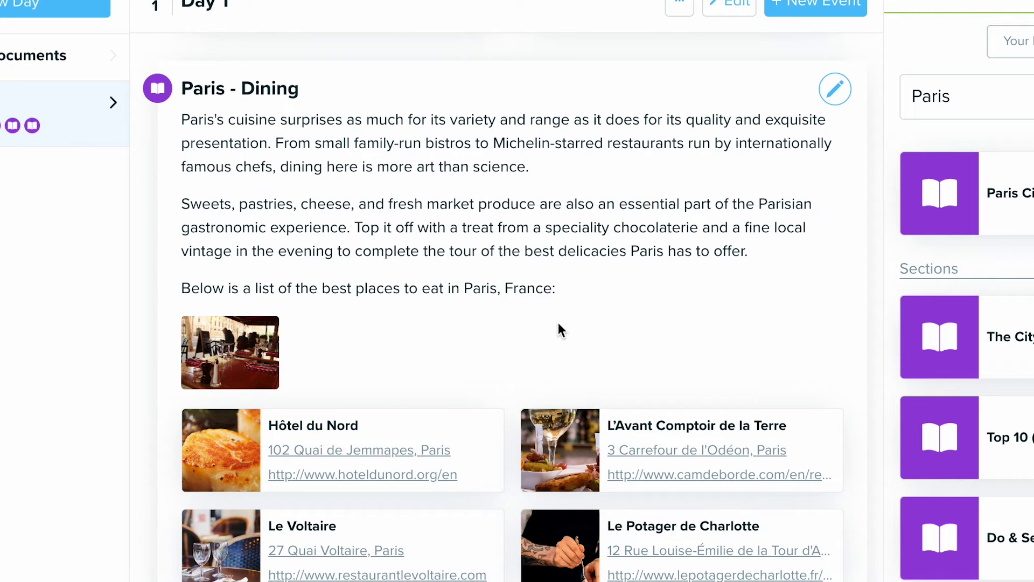
mouse_move(219, 449)
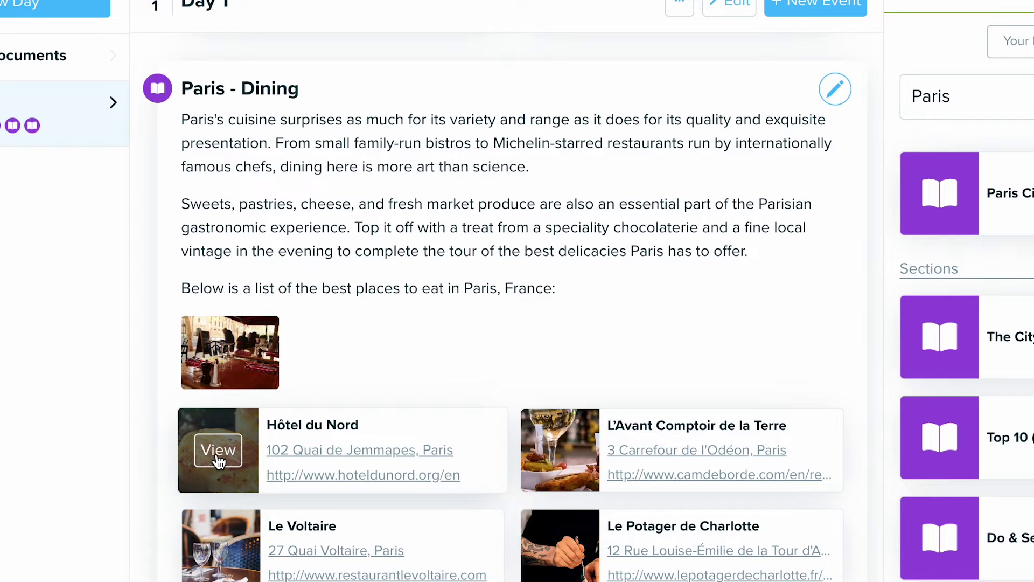
click(218, 453)
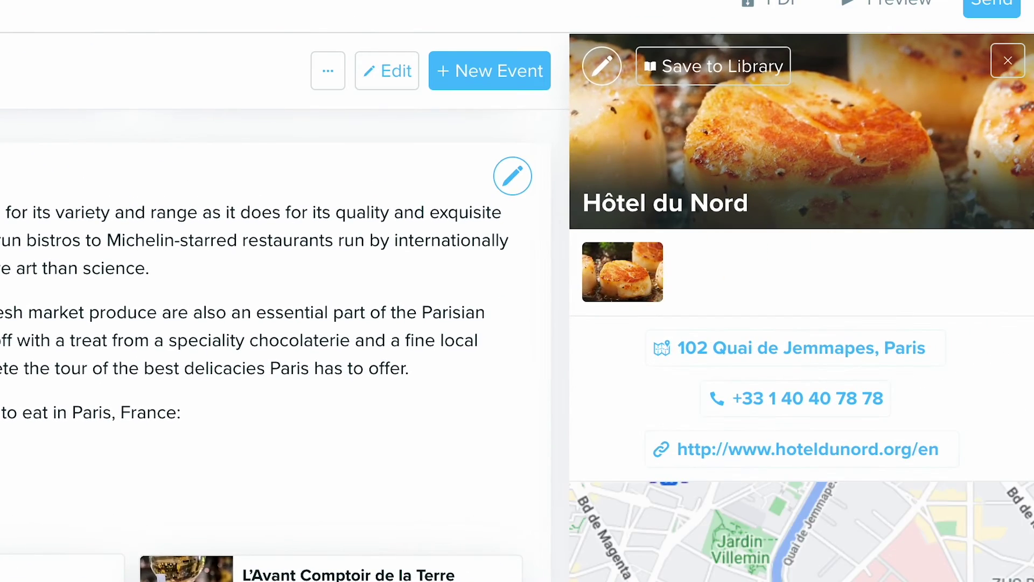
Edit and close Hôtel du Nord's details, then add an empty Day 2 to the trip
click(606, 66)
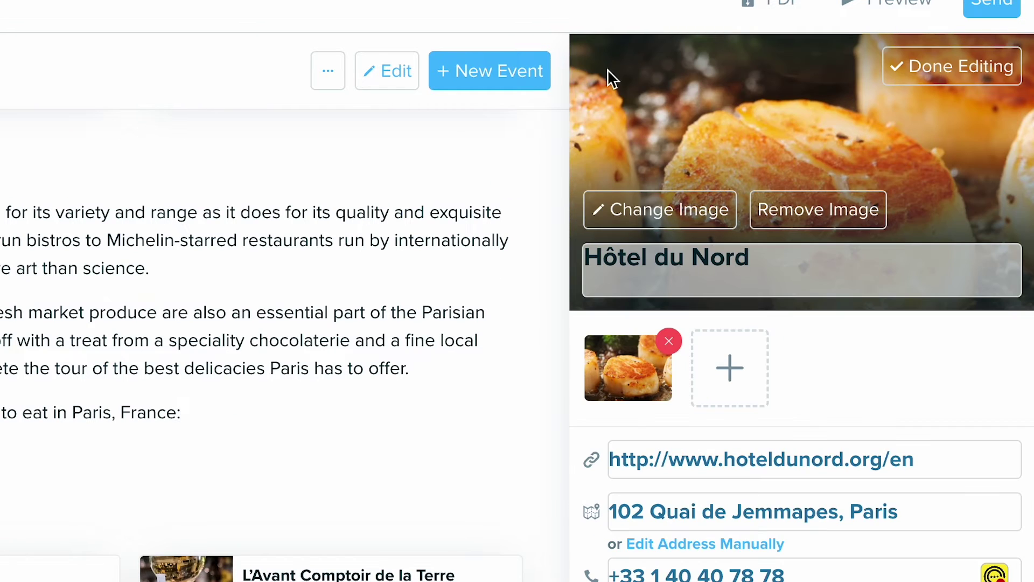
scroll(742, 404, down, 2)
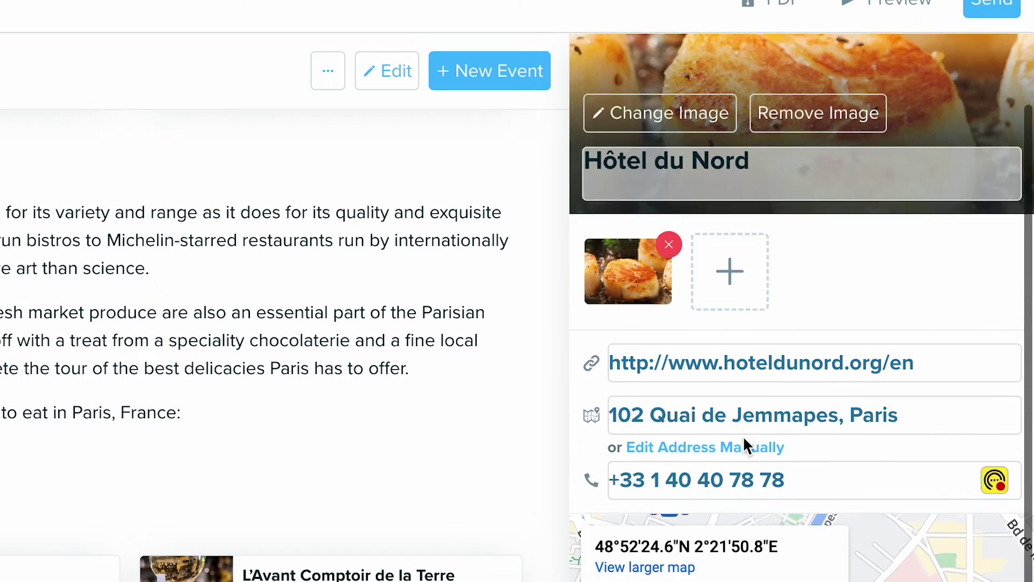
scroll(742, 435, down, 3)
click(776, 148)
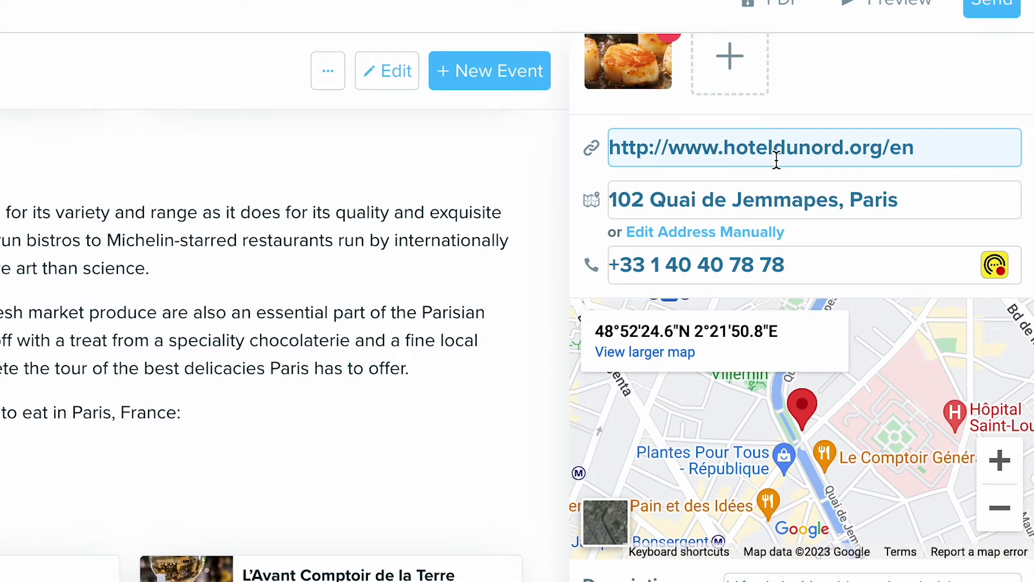
scroll(775, 162, up, 5)
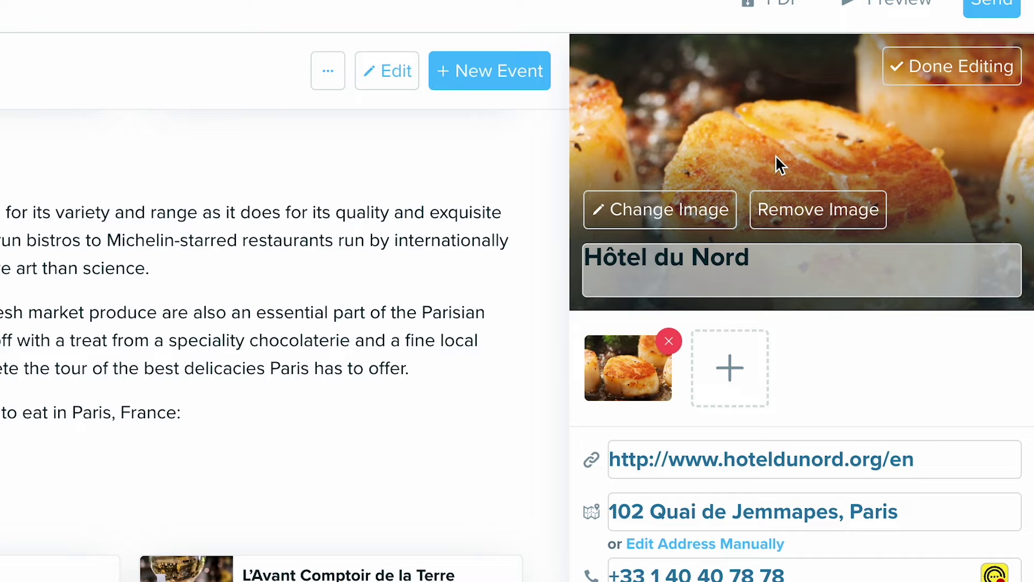
click(952, 67)
click(1002, 66)
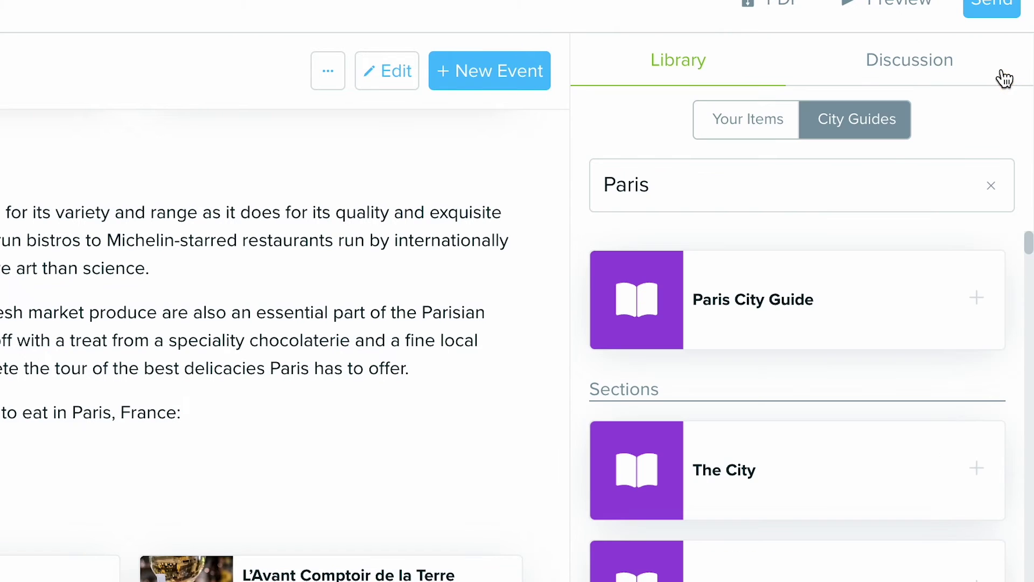
click(173, 101)
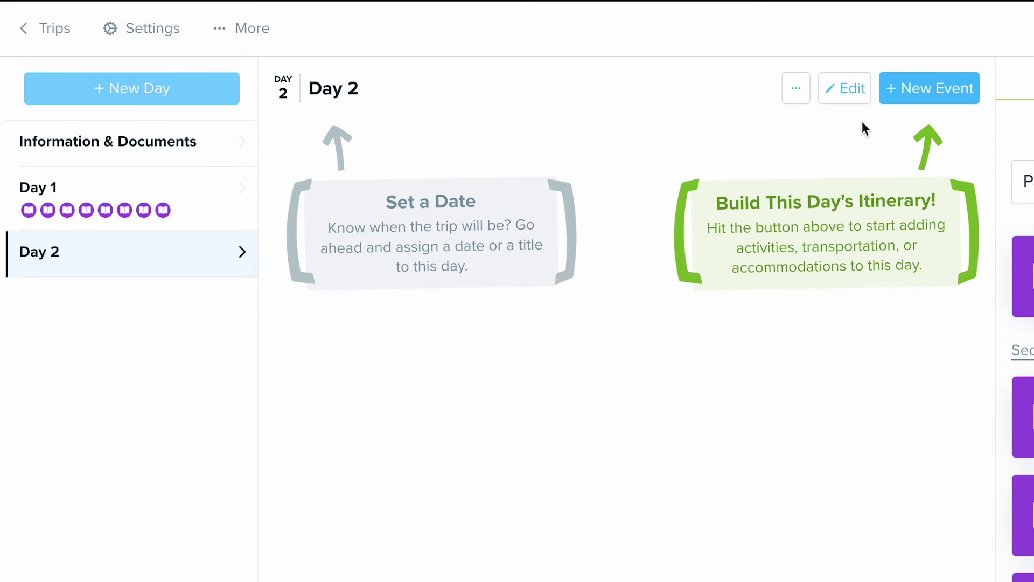
click(923, 100)
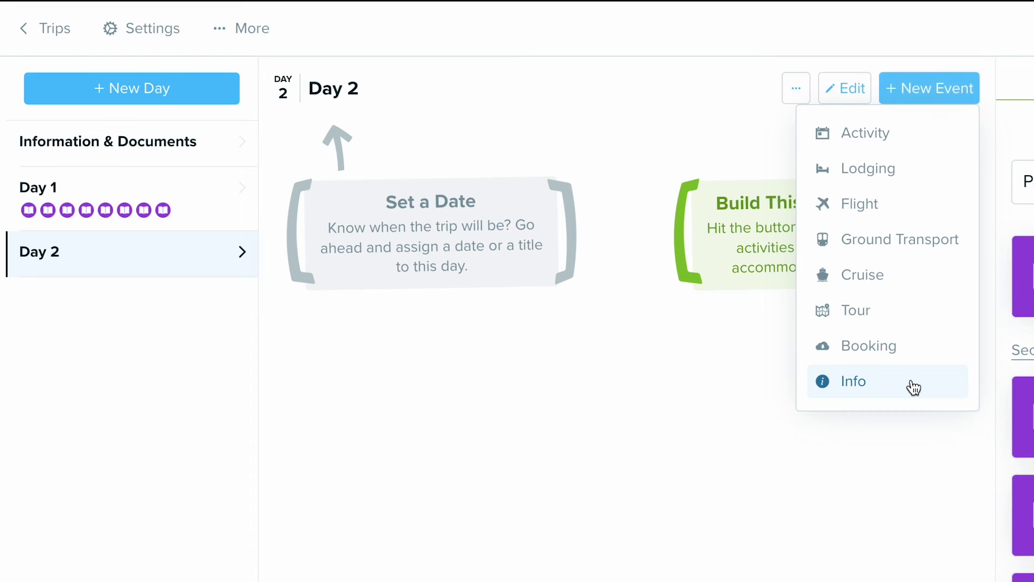
Create a City Guide Info event on Day 2 and focus its title and attachment search
click(901, 387)
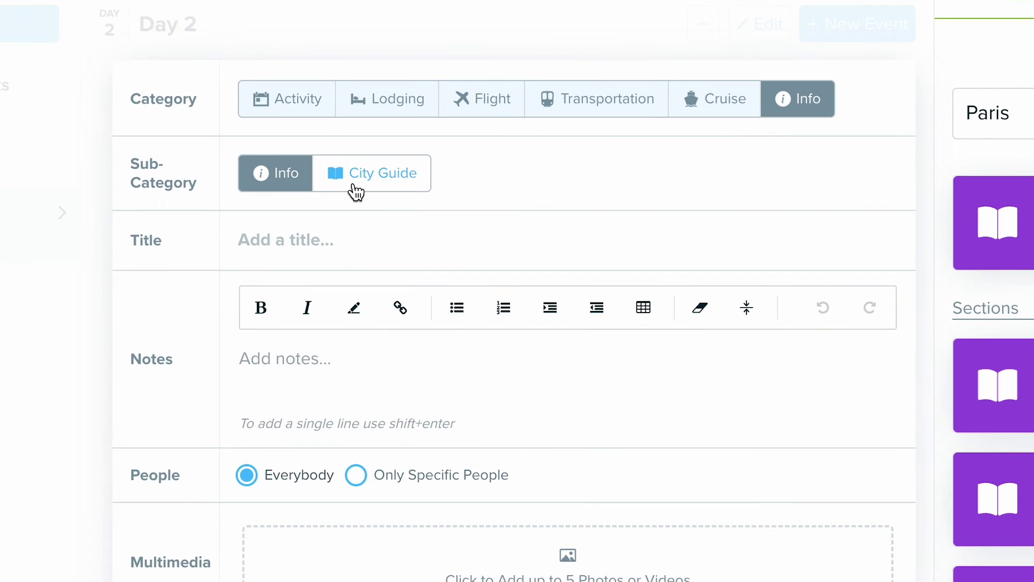
click(423, 211)
click(250, 240)
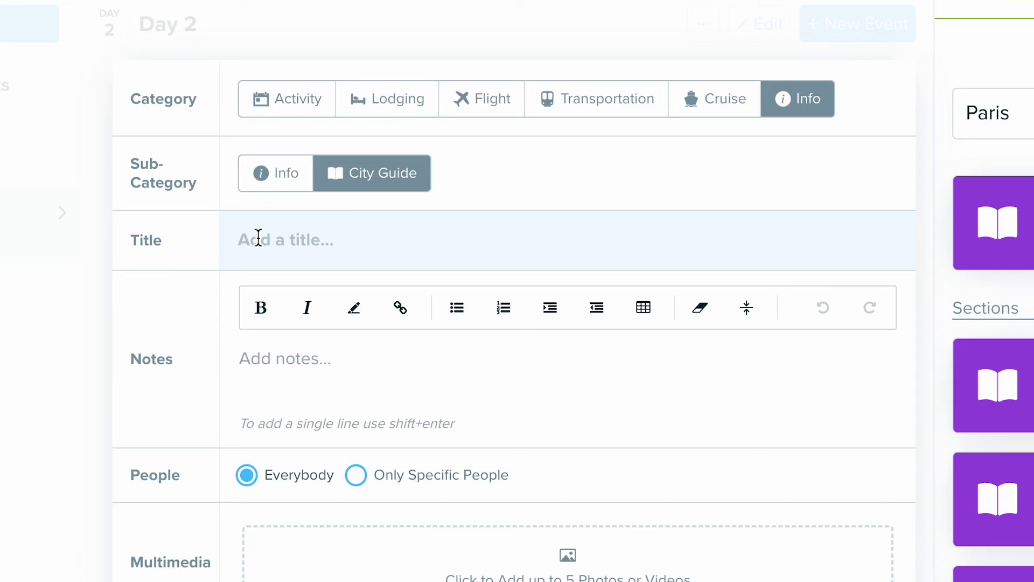
scroll(259, 234, down, 1)
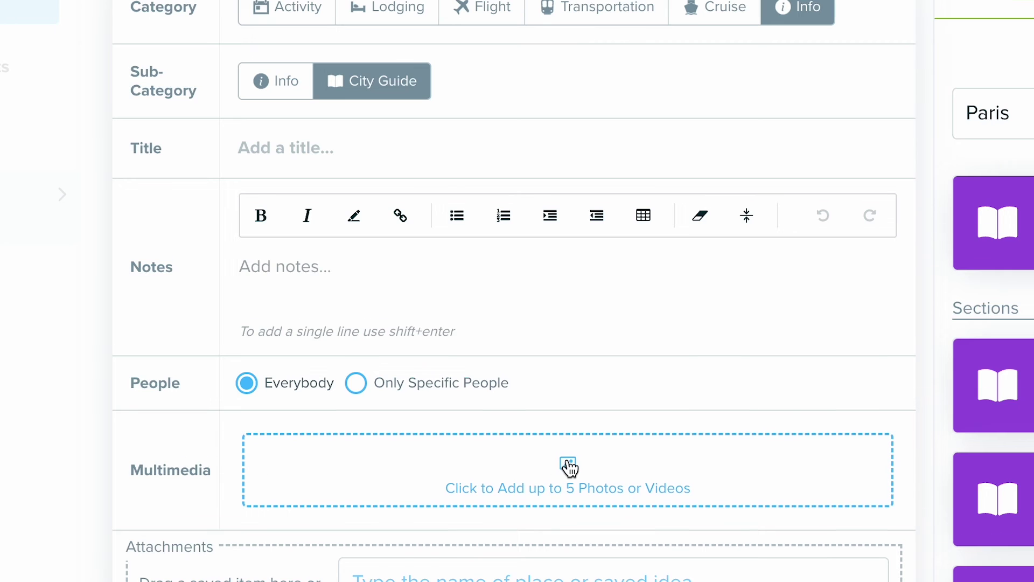
scroll(568, 465, down, 2)
click(420, 443)
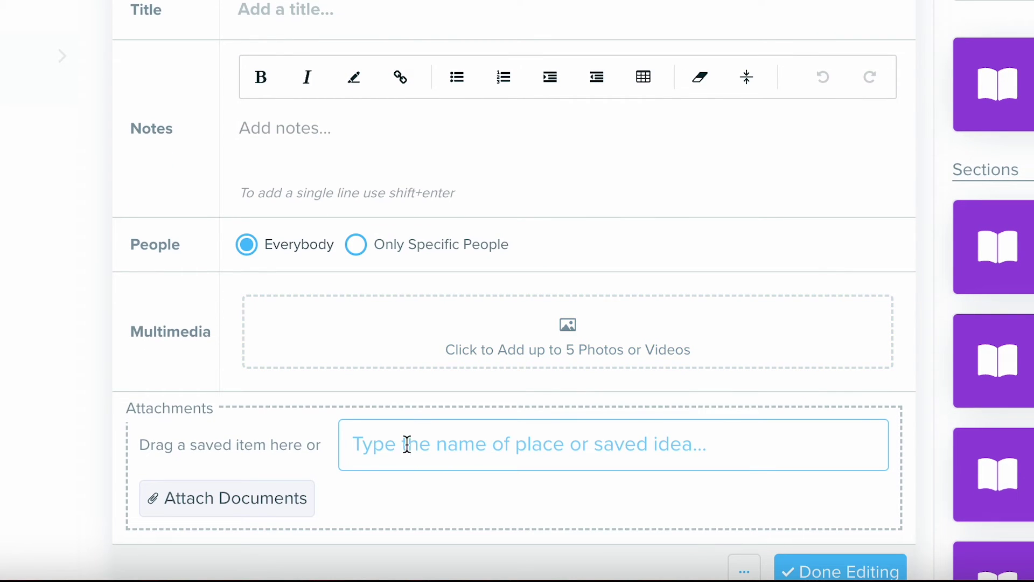
scroll(568, 457, down, 1)
scroll(568, 445, down, 1)
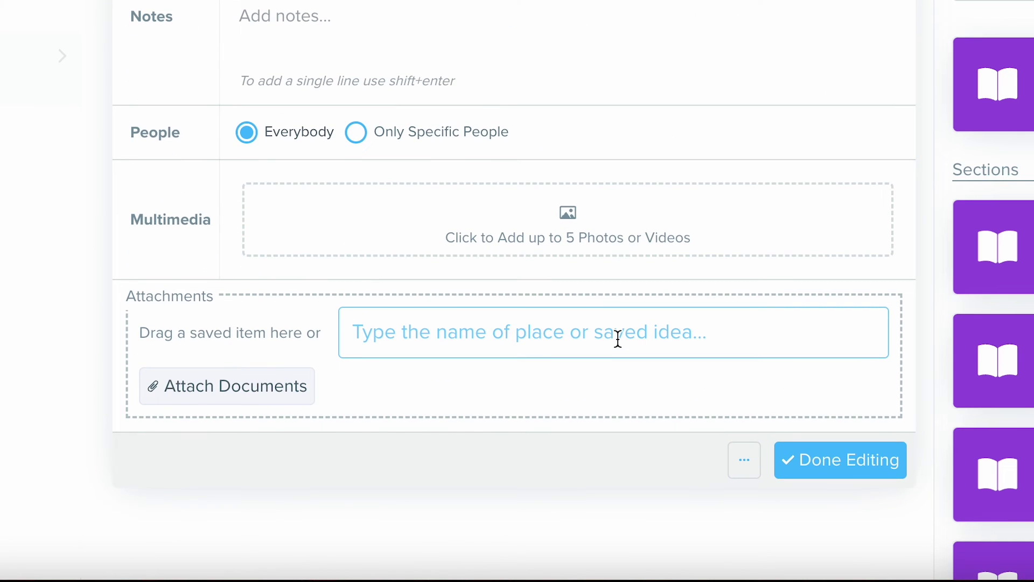
Save the new City Guide event to Day 2 and return to Day 1's itinerary
click(743, 460)
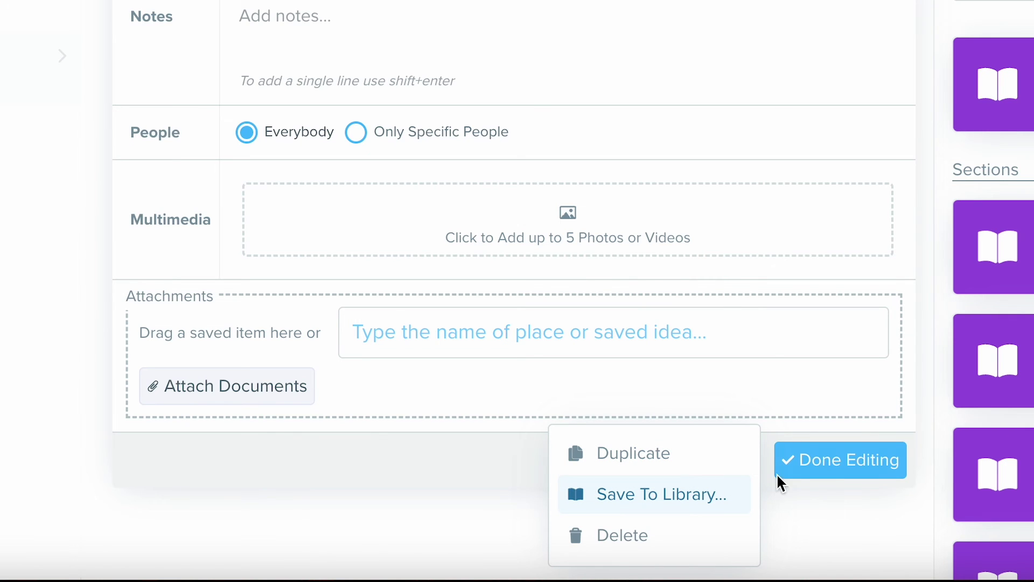
click(841, 460)
click(147, 158)
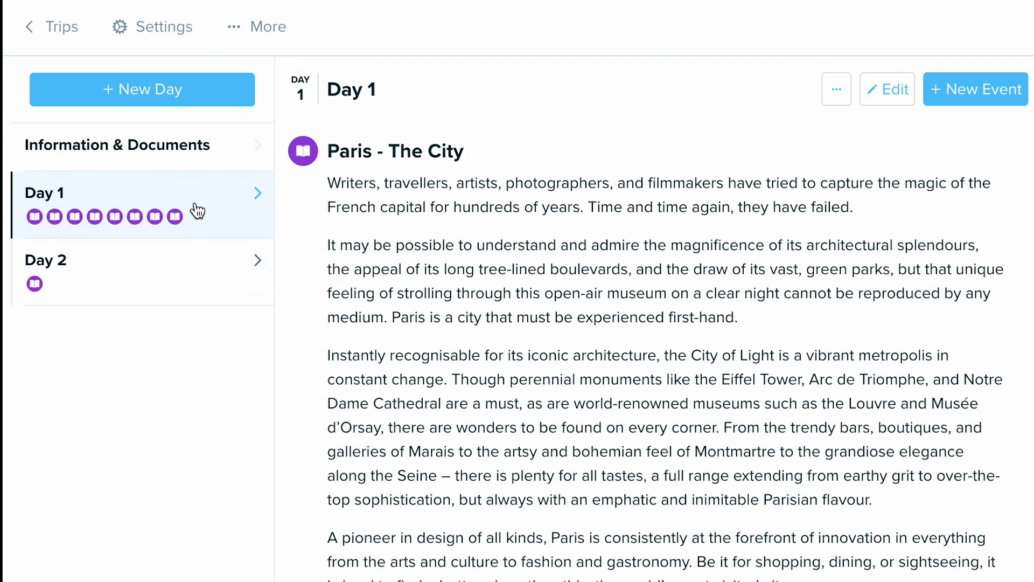